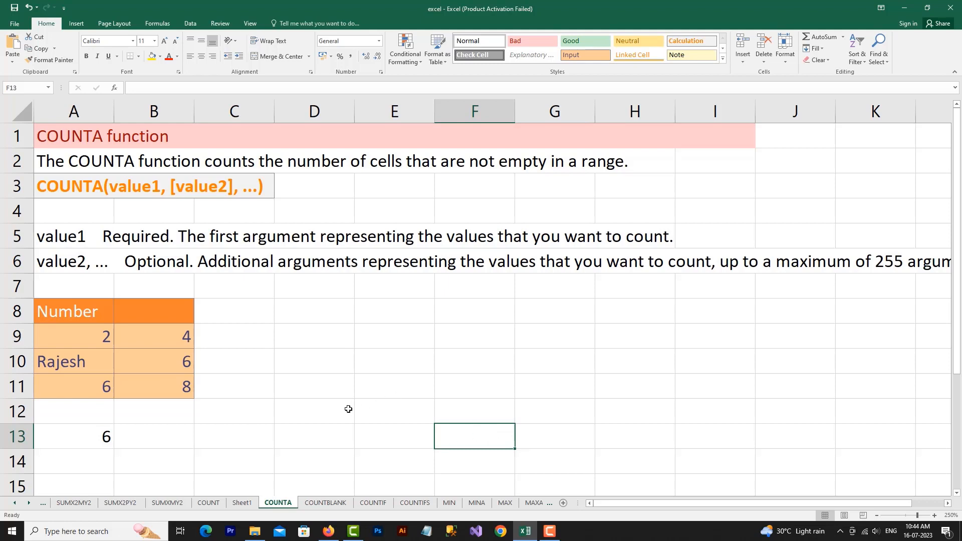
# - Examine the sample entries in A9:A11 of the Number table and the value in A13
pyautogui.moveTo(103, 344); pyautogui.dragTo(104, 435)
pyautogui.click(104, 341)
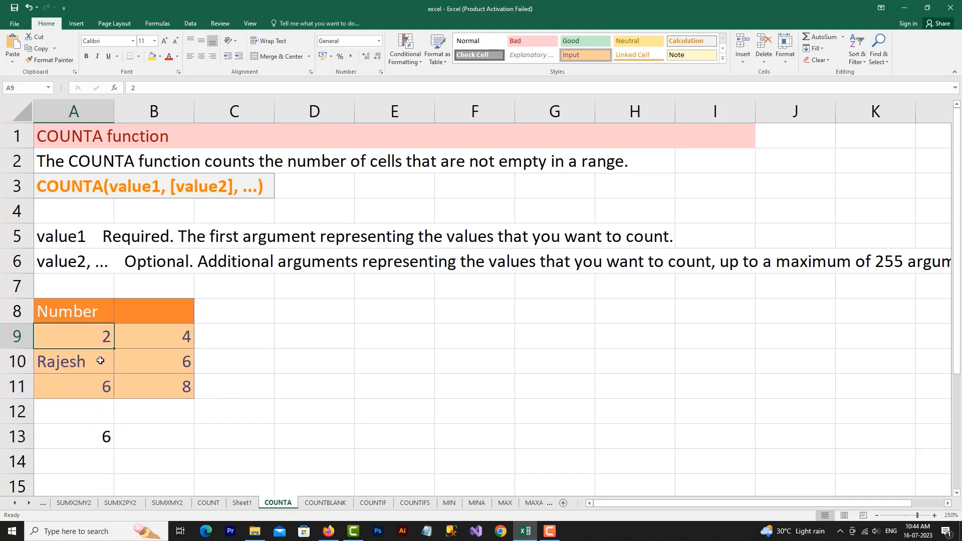
pyautogui.click(100, 361)
pyautogui.click(102, 386)
pyautogui.click(102, 436)
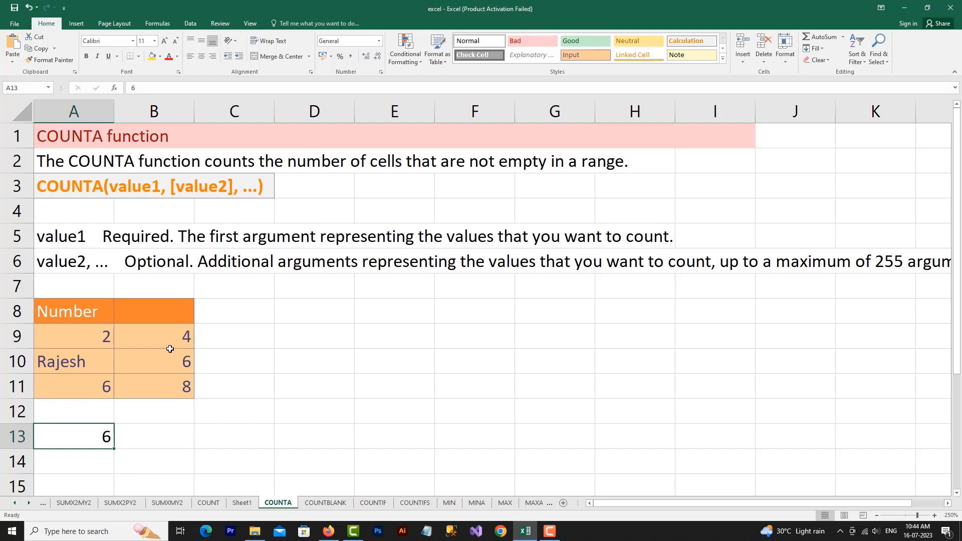
pyautogui.click(96, 337)
pyautogui.click(104, 387)
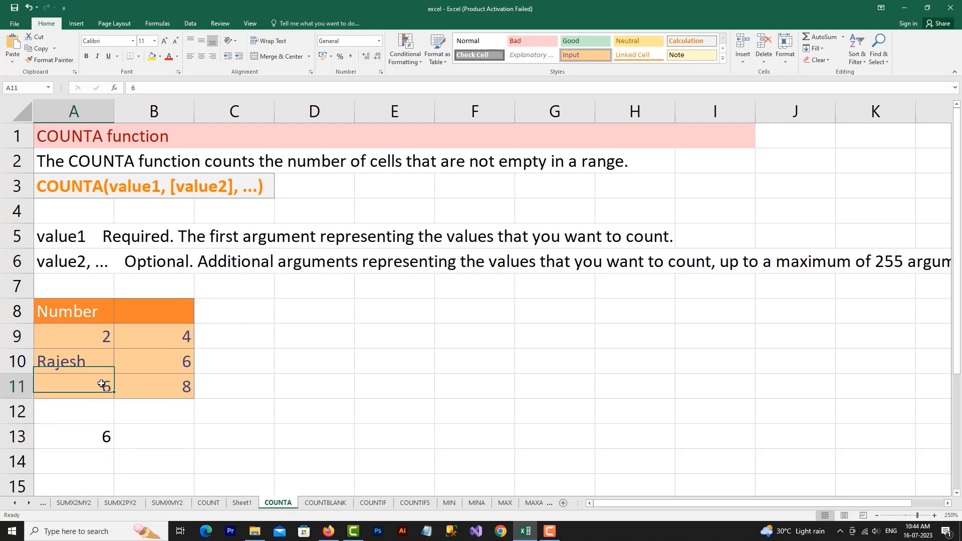
pyautogui.click(97, 440)
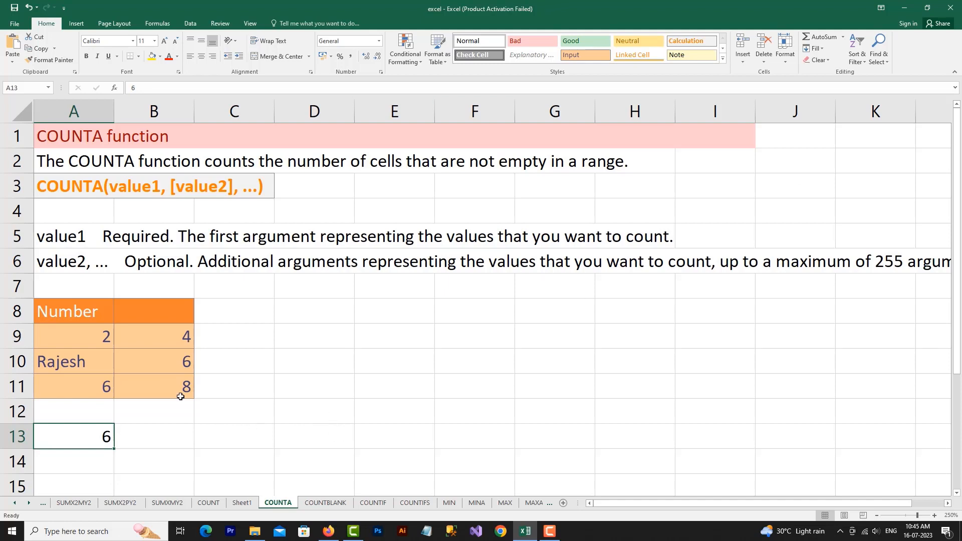
# - Apply the Input cell style to the range A9:B13 so it covers the rows below the Number table
pyautogui.moveTo(93, 342); pyautogui.dragTo(146, 442)
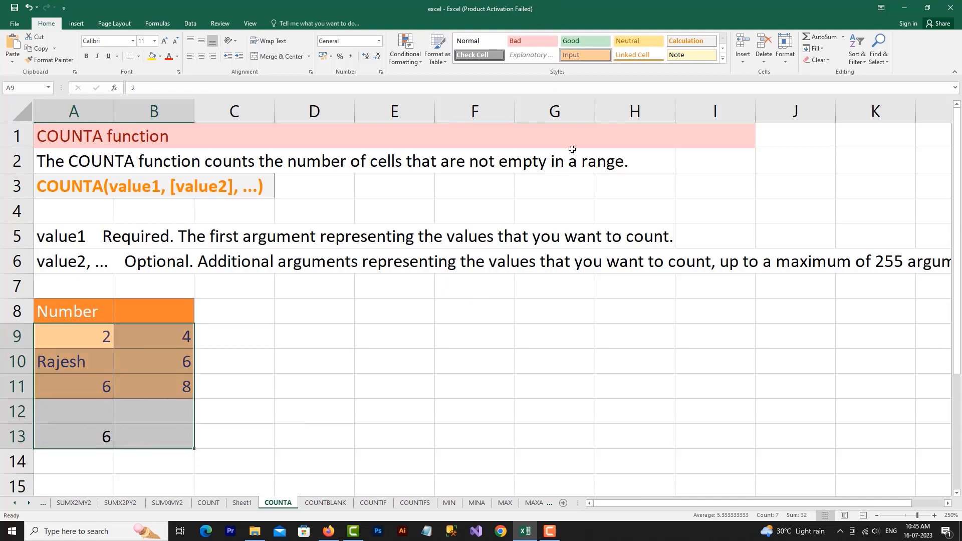
pyautogui.click(576, 57)
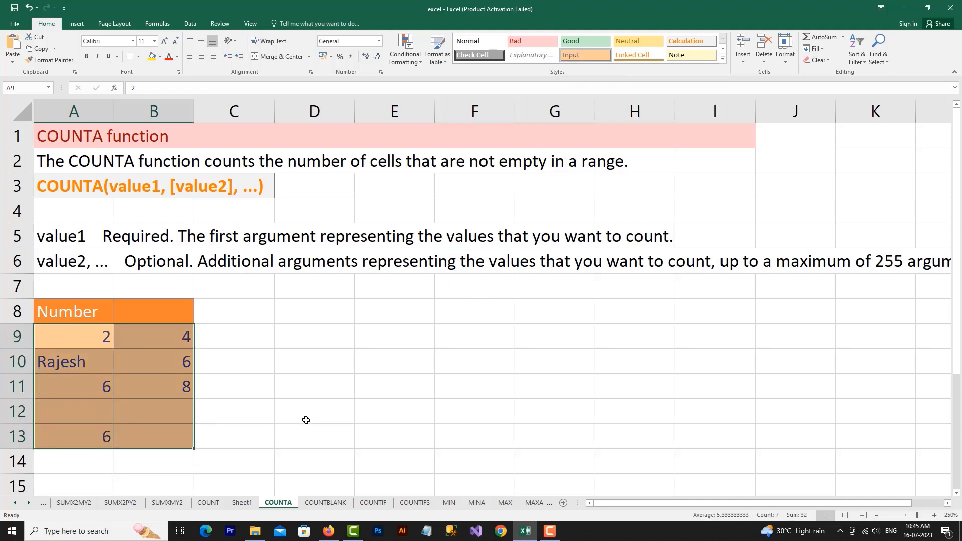
pyautogui.click(320, 417)
pyautogui.moveTo(103, 339); pyautogui.dragTo(111, 412)
pyautogui.click(123, 412)
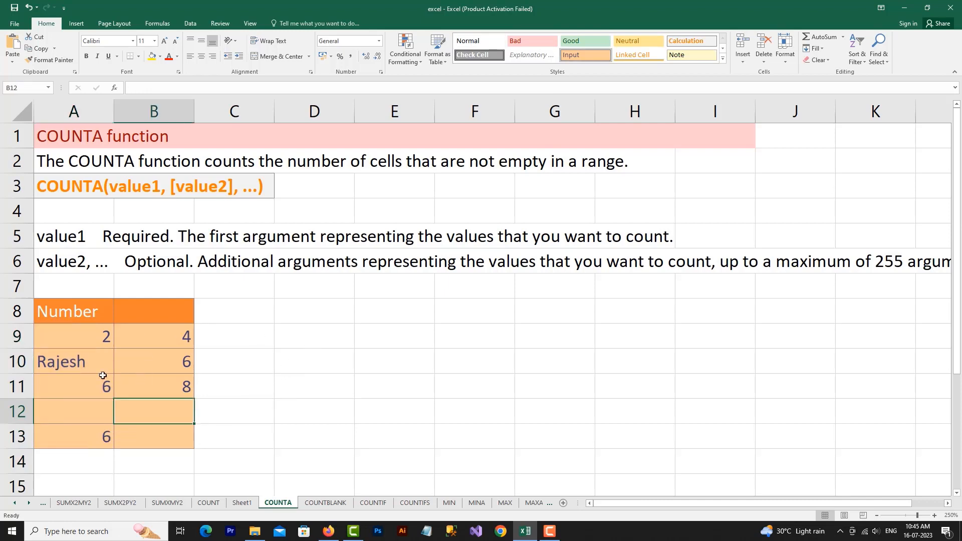
pyautogui.moveTo(89, 337); pyautogui.dragTo(102, 436)
# - Enter the formula =COUNT(A9:A13) in cell D9
pyautogui.click(309, 340)
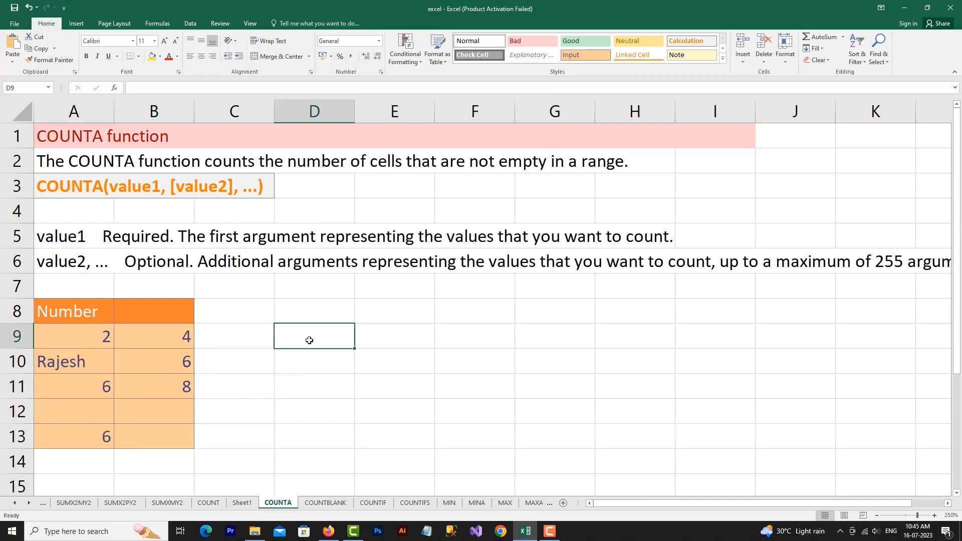
pyautogui.write('=COUY')
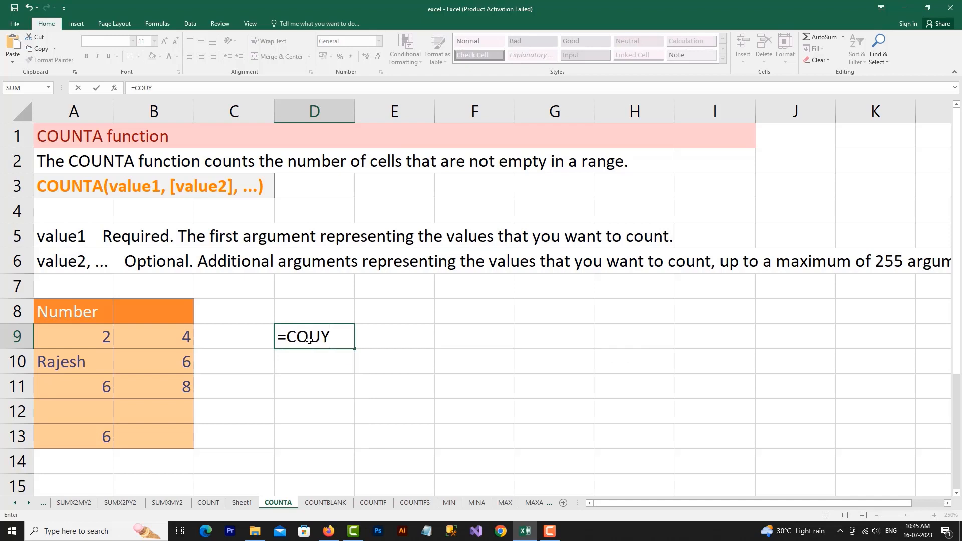
pyautogui.press('BackSpace')
pyautogui.write('NT')
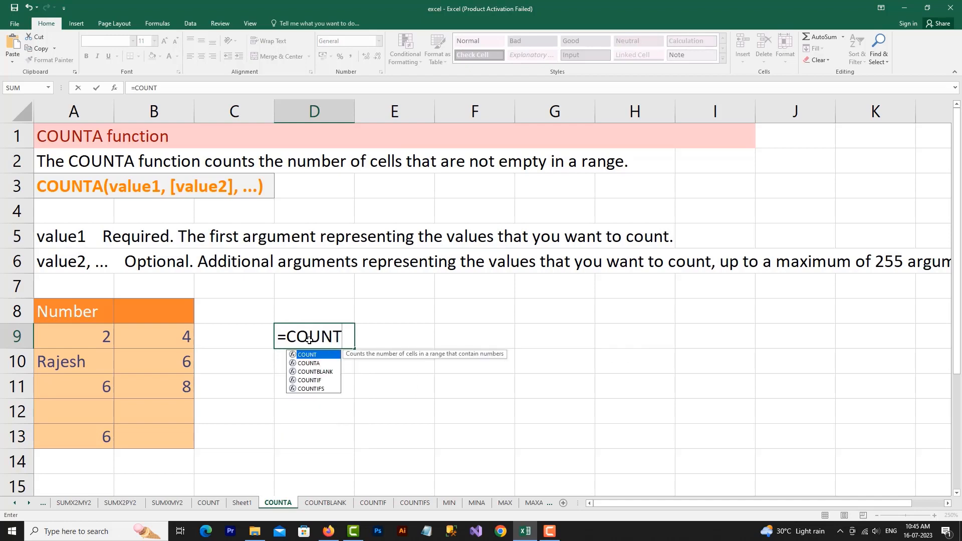
pyautogui.write('(')
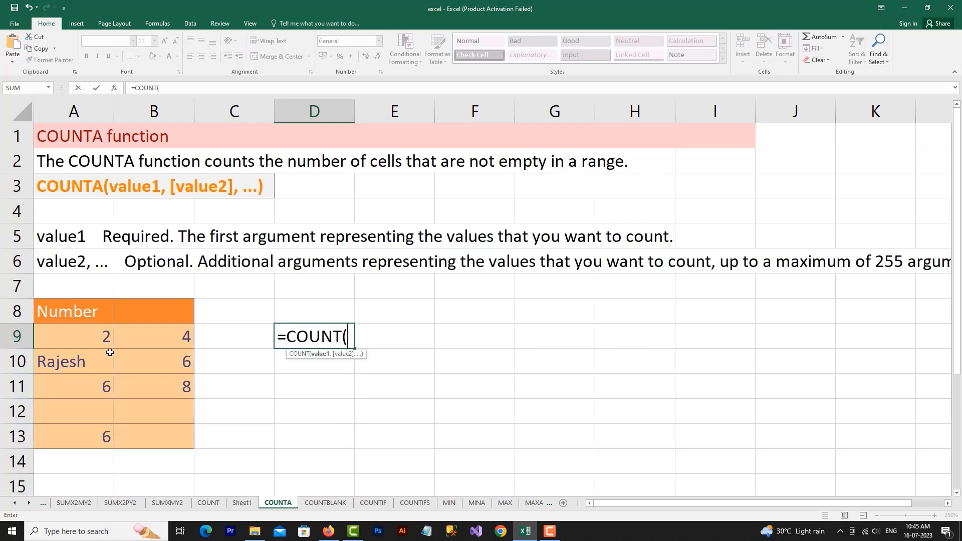
pyautogui.moveTo(105, 331); pyautogui.dragTo(106, 437)
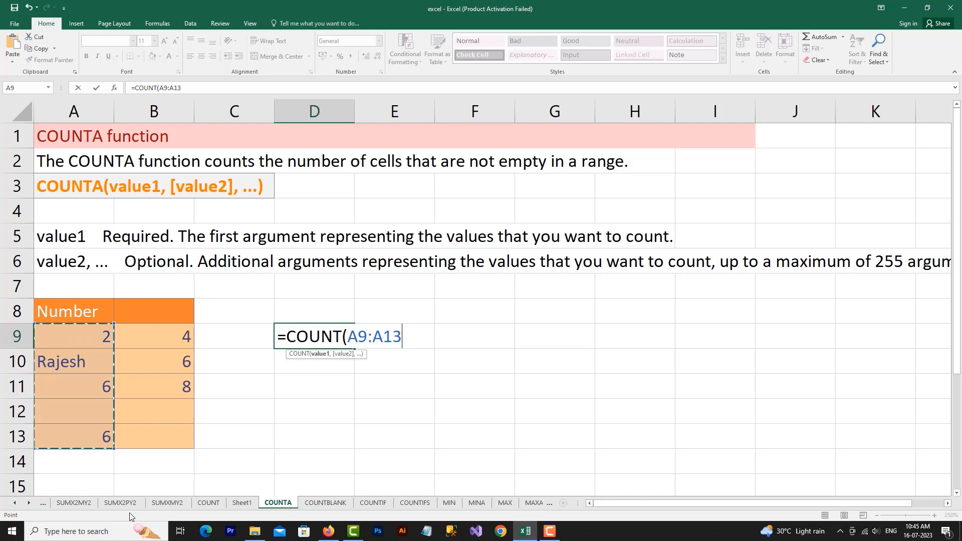
pyautogui.press('Return')
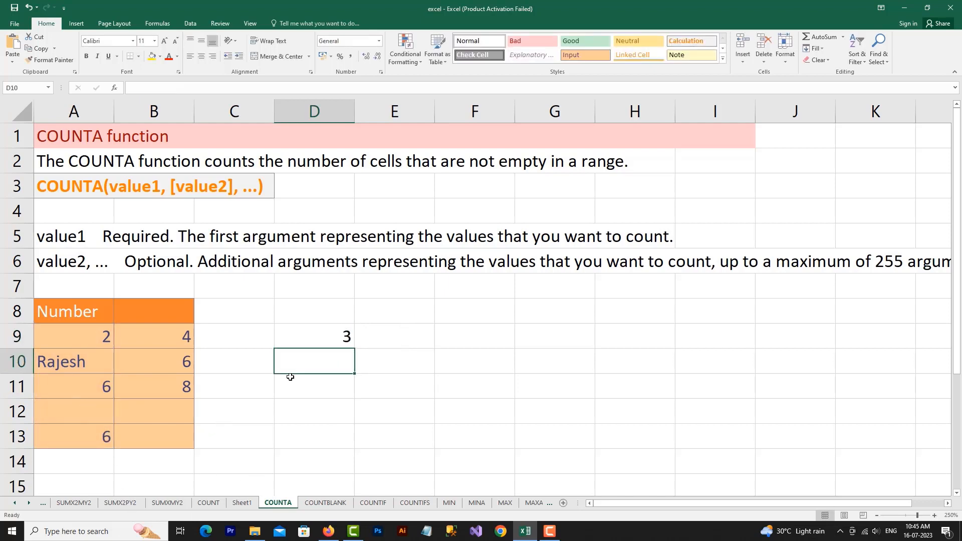
# - Copy the formula from D9 and paste it into F9 as literal text, preceded by an apostrophe
pyautogui.click(312, 336)
pyautogui.doubleClick(313, 337)
pyautogui.moveTo(423, 335); pyautogui.dragTo(70, 333)
pyautogui.hotkey('ctrl', 'c')
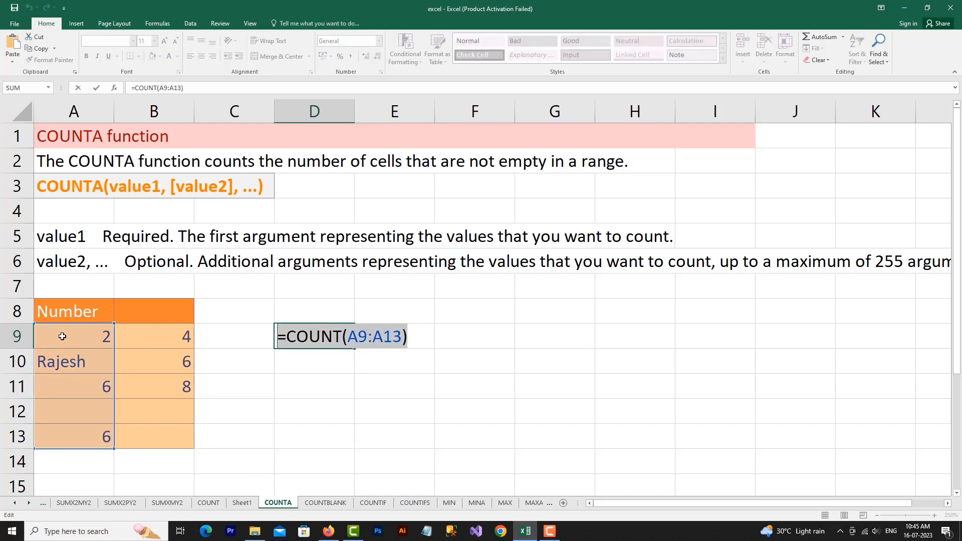
pyautogui.press('Escape')
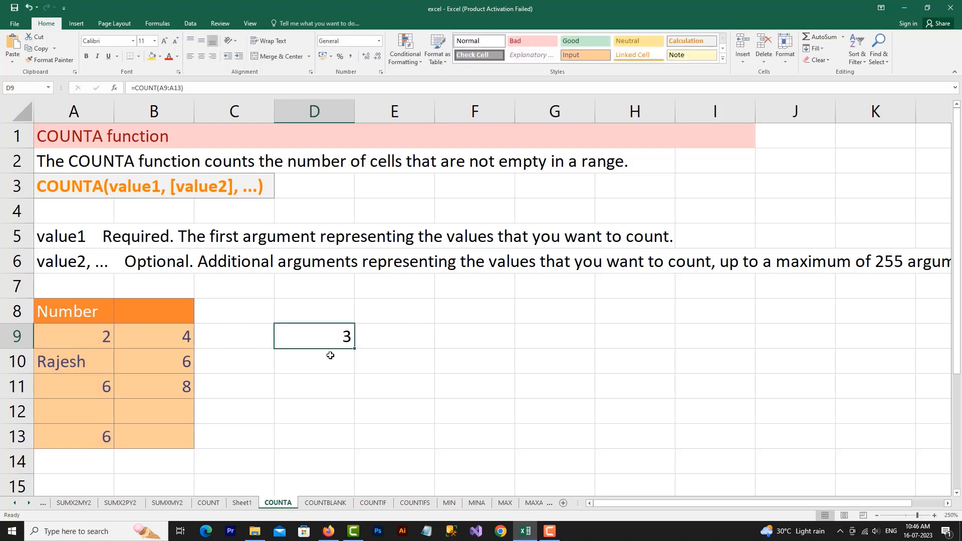
pyautogui.click(445, 340)
pyautogui.write("'")
pyautogui.hotkey('ctrl', 'v')
pyautogui.click(420, 406)
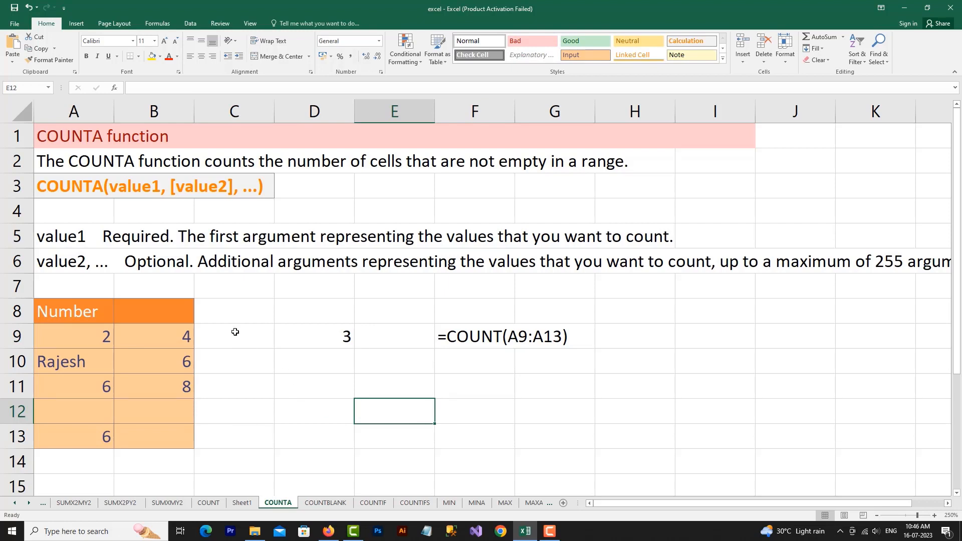
# - Write the formula =COUNTA(A9:A13) in cell D10, below the COUNT result
pyautogui.click(323, 355)
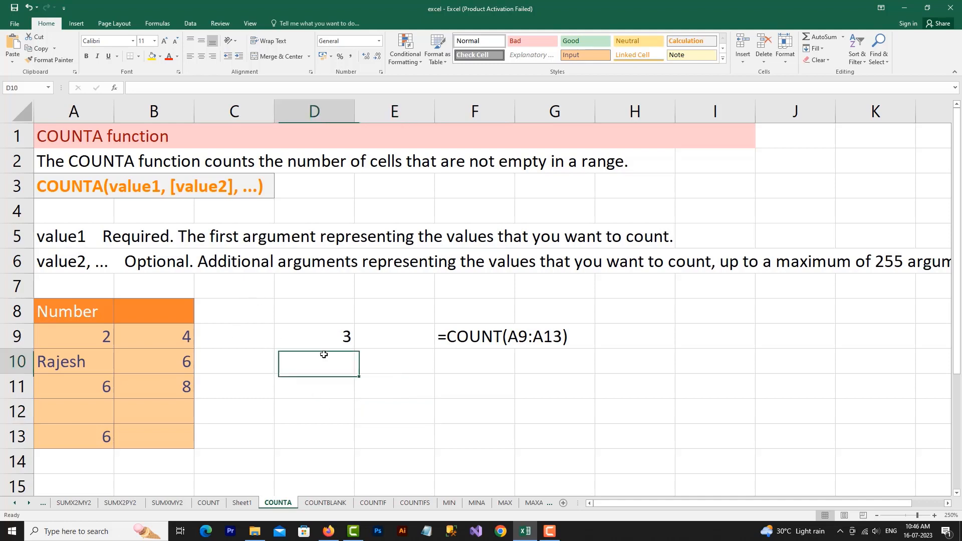
pyautogui.write('=CO')
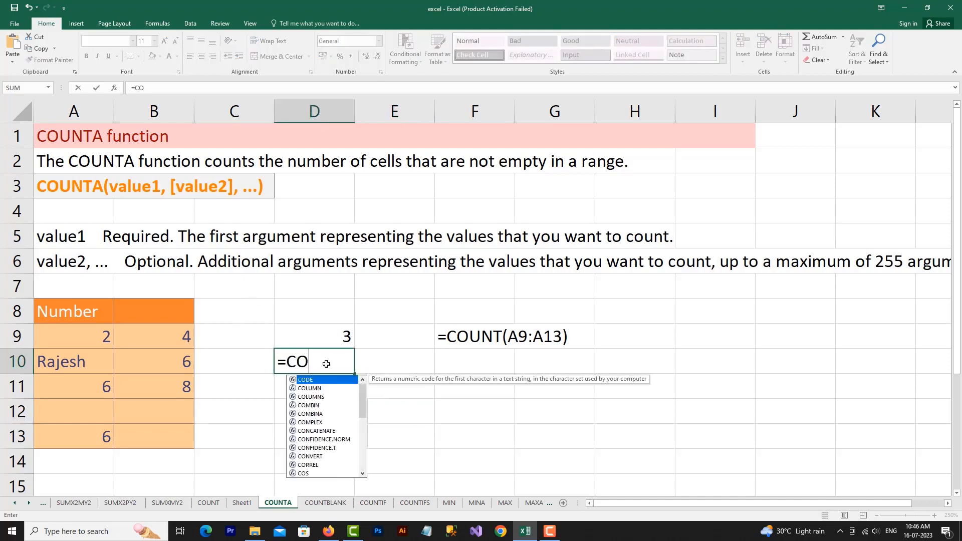
pyautogui.write('UNTA(')
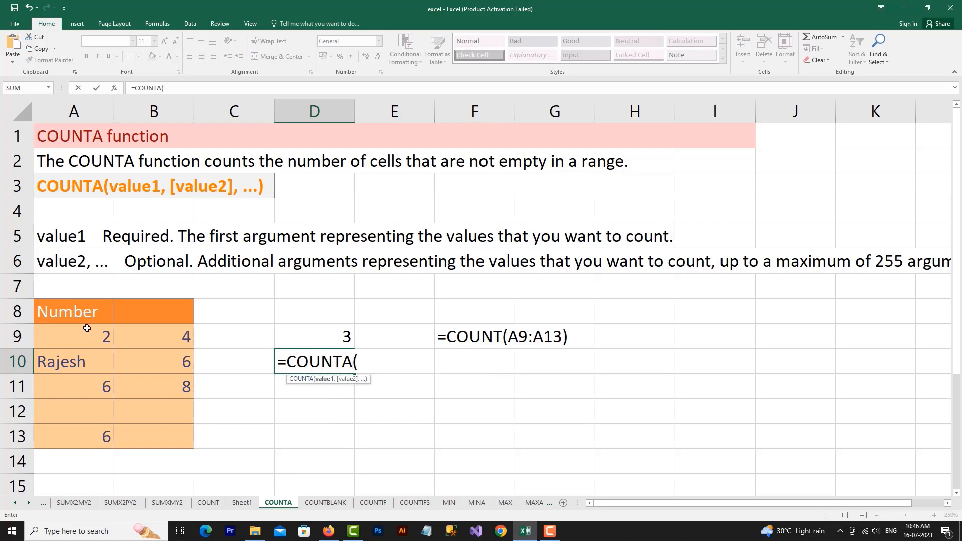
pyautogui.click(93, 342)
pyautogui.moveTo(93, 342); pyautogui.dragTo(103, 436)
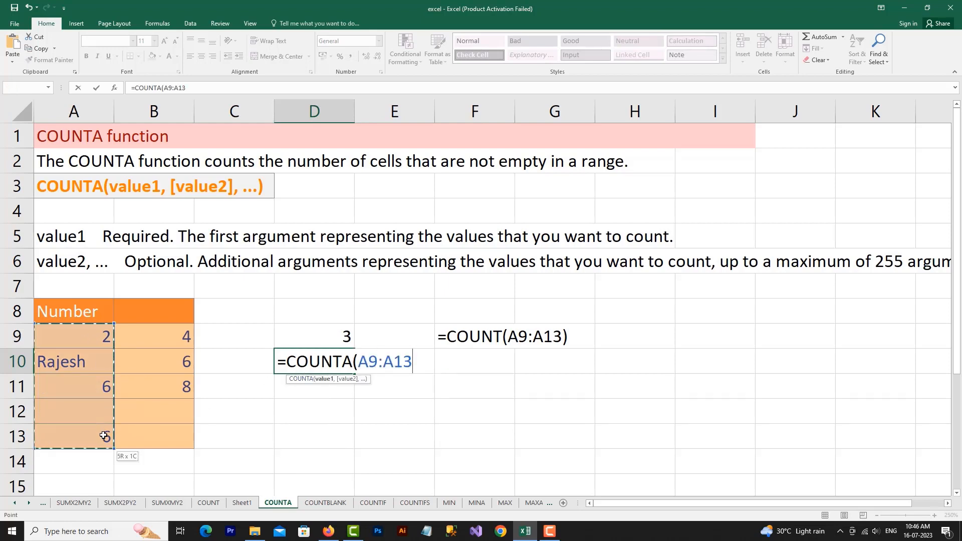
pyautogui.write(')')
# - Copy the D10 formula text, commit the cell, and show =COUNTA(A9:A13) as literal text in F10
pyautogui.moveTo(427, 365); pyautogui.dragTo(277, 363)
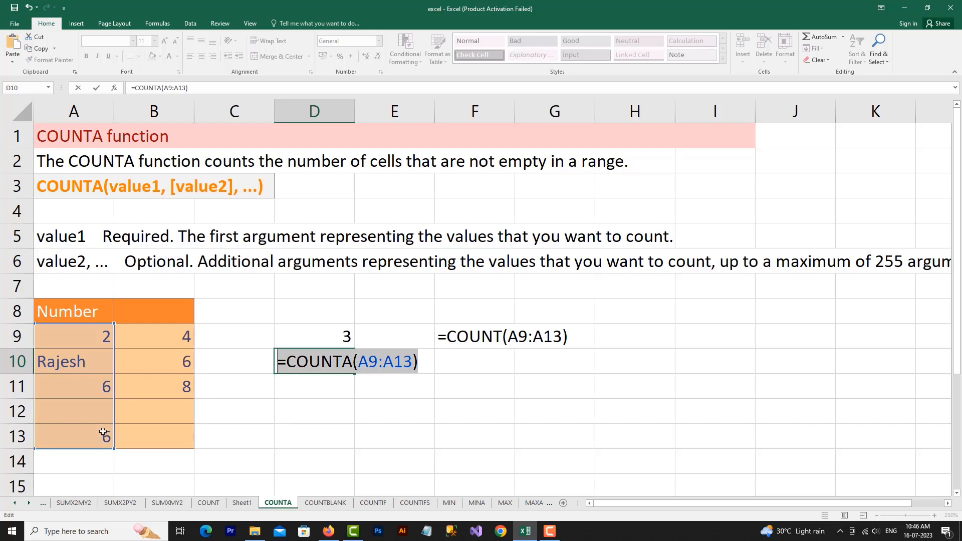
pyautogui.press('Return')
pyautogui.click(461, 363)
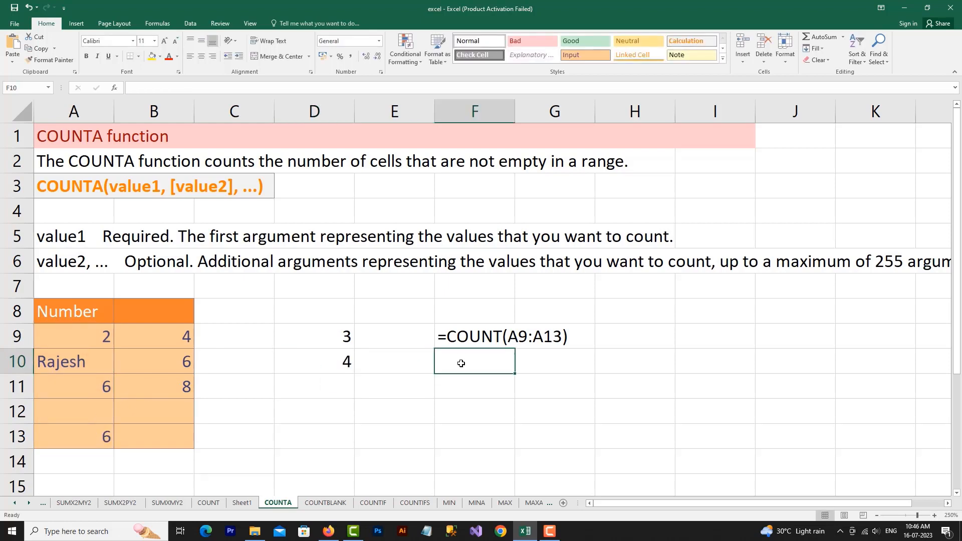
pyautogui.write("'=COUNTA(A9:A13)")
pyautogui.click(540, 420)
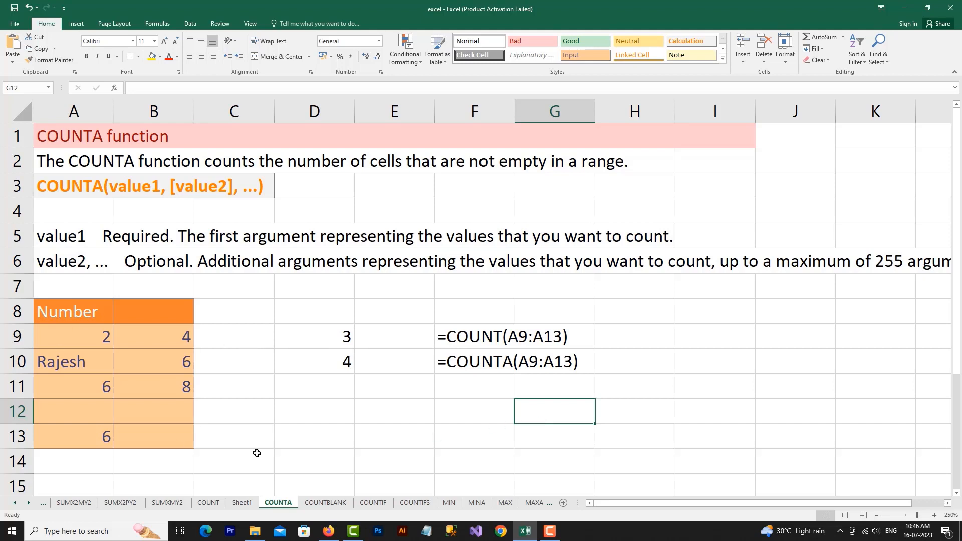
# - Enter the formula =COUNTA(A9:B13) in cell D12, making sure the function name is spelled correctly
pyautogui.click(321, 411)
pyautogui.write('=COUNA')
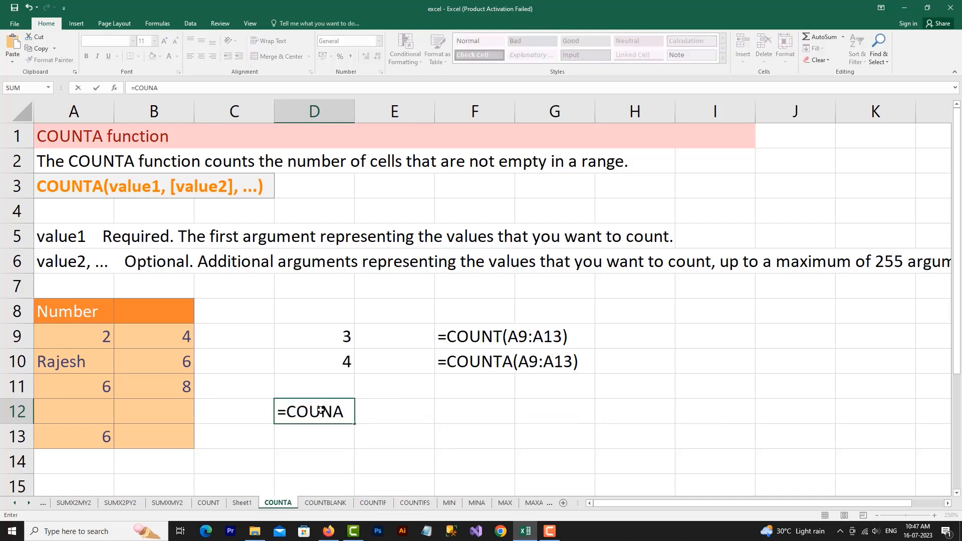
pyautogui.write('(')
pyautogui.moveTo(53, 332); pyautogui.dragTo(167, 449)
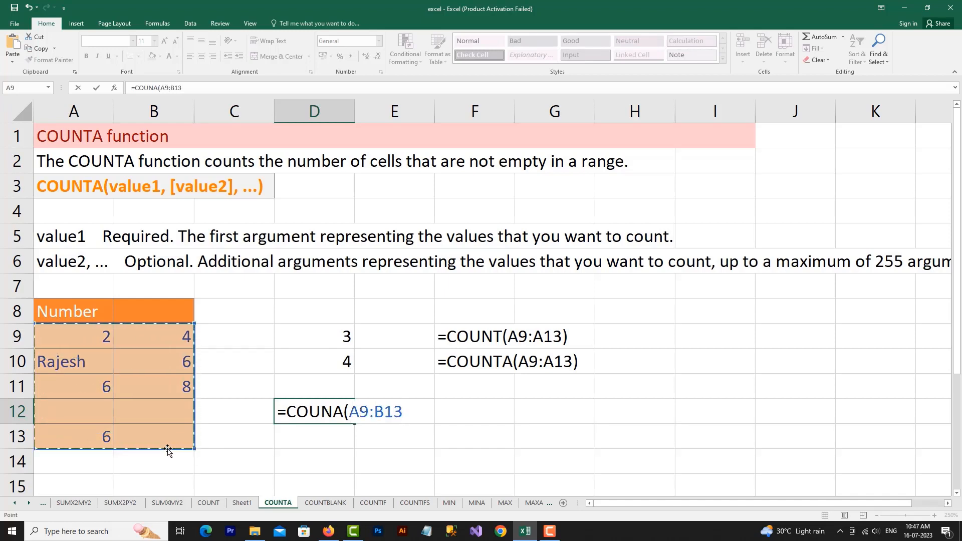
pyautogui.press('Return')
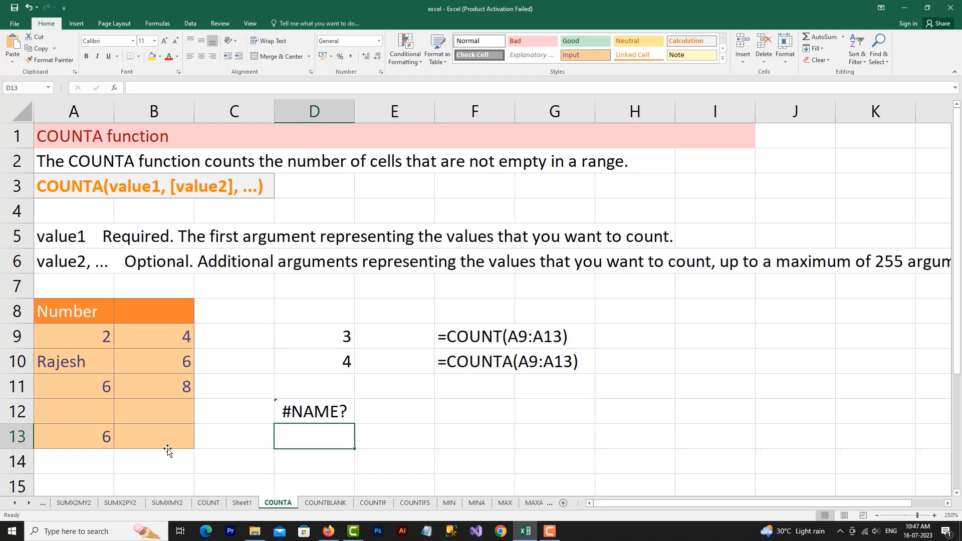
pyautogui.doubleClick(319, 414)
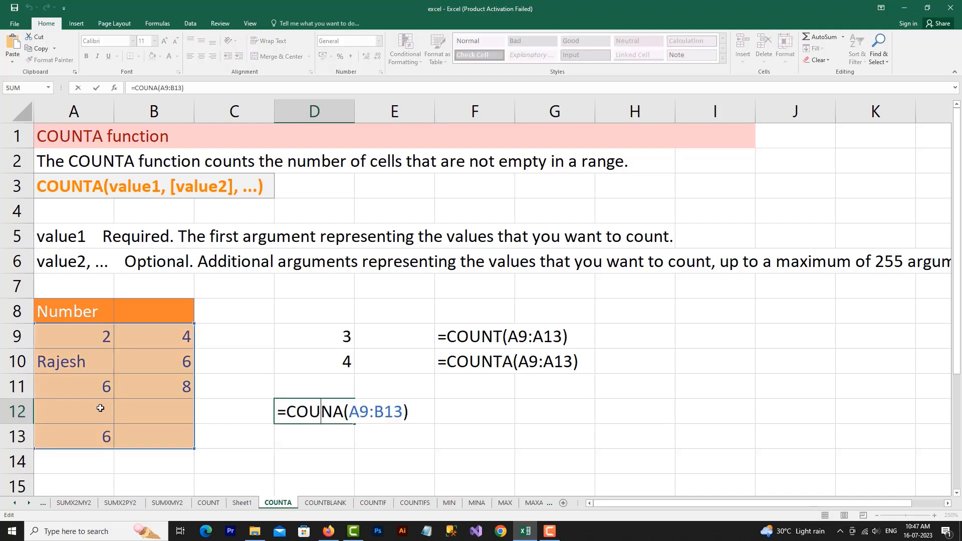
pyautogui.click(334, 416)
pyautogui.write('T')
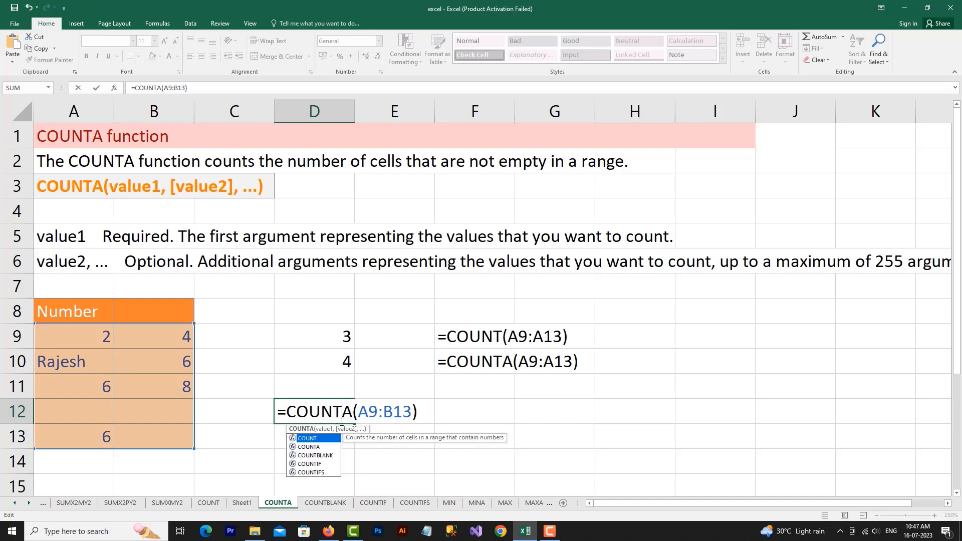
pyautogui.press('Return')
# - Copy the formula from D12 and paste it into F12 as literal text, preceded by an apostrophe
pyautogui.click(343, 413)
pyautogui.doubleClick(343, 412)
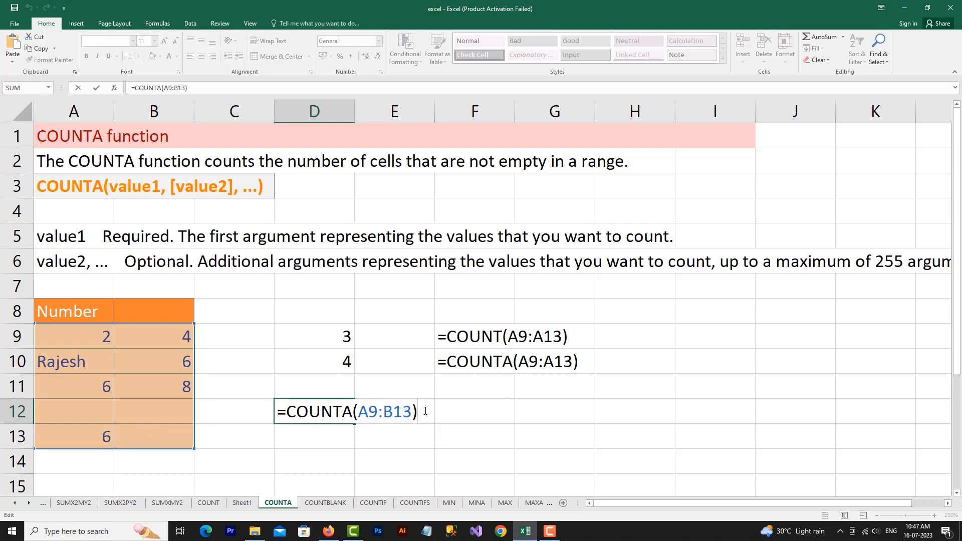
pyautogui.hotkey('shift', 'Home')
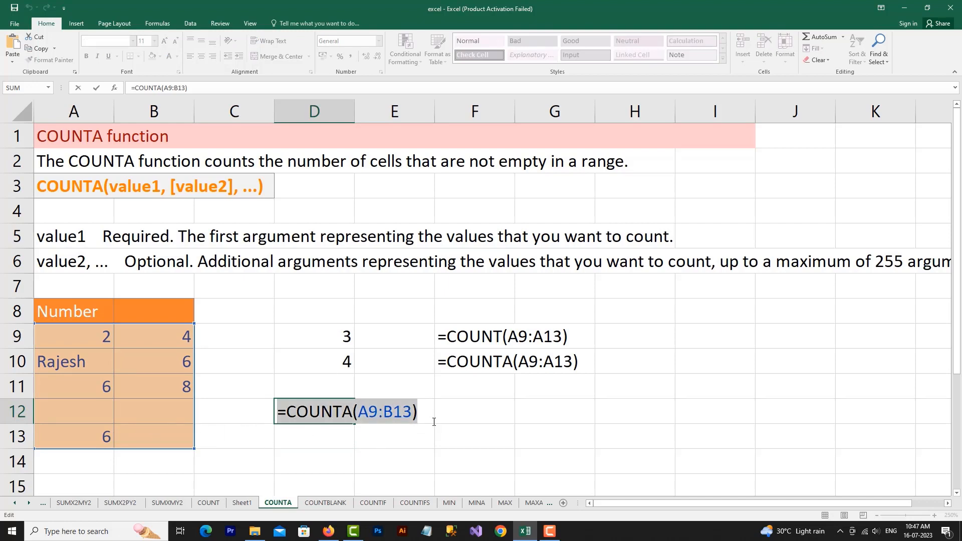
pyautogui.press('Escape')
pyautogui.click(479, 406)
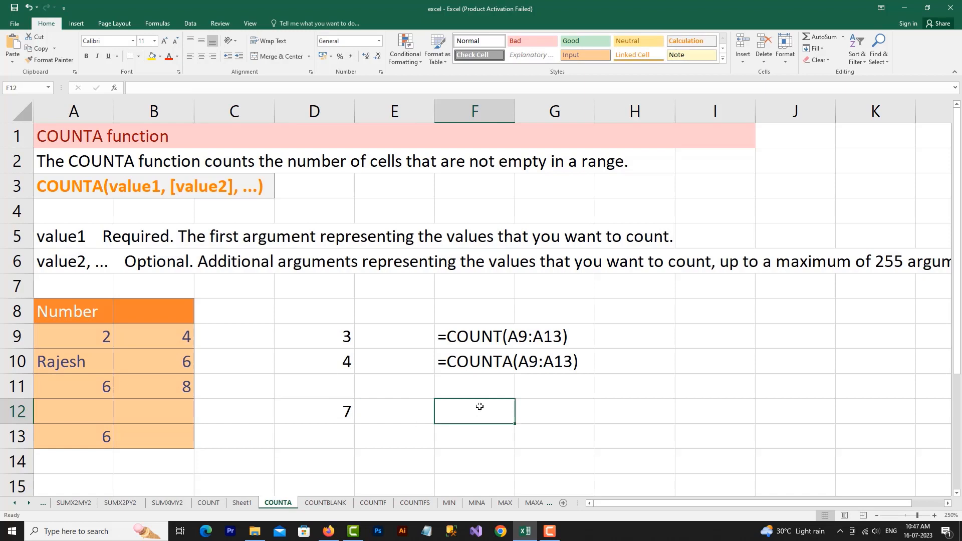
pyautogui.write("'")
pyautogui.hotkey('ctrl', 'v')
pyautogui.press('Return')
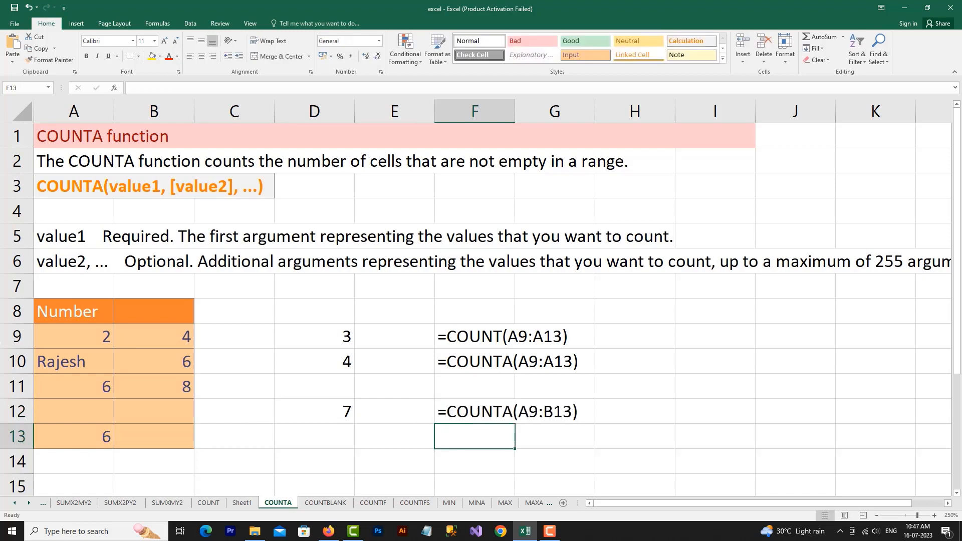
# - Start a COUNTA formula in cell A2 of Sheet1, picking the range A9:B13 on the COUNTA sheet as its argument
pyautogui.moveTo(59, 363); pyautogui.dragTo(75, 461)
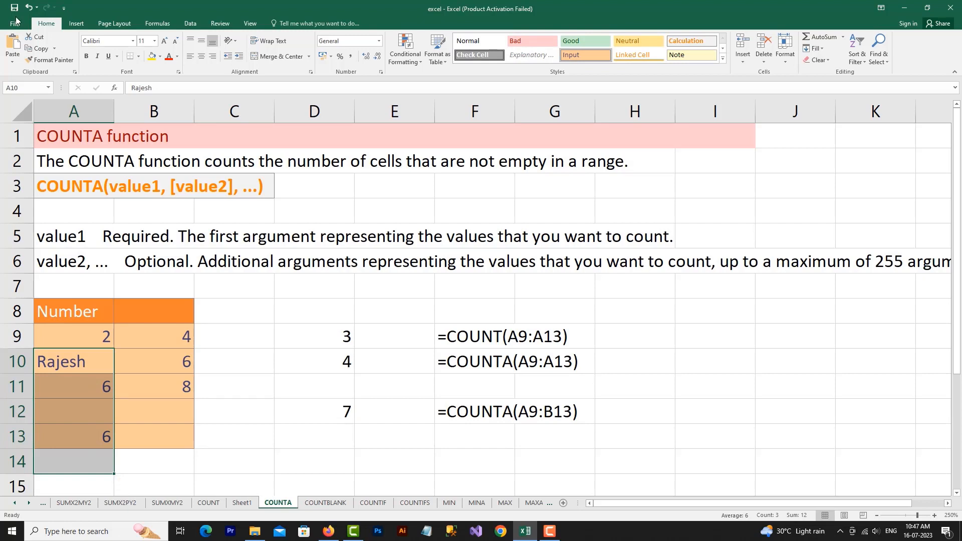
pyautogui.click(242, 502)
pyautogui.click(120, 185)
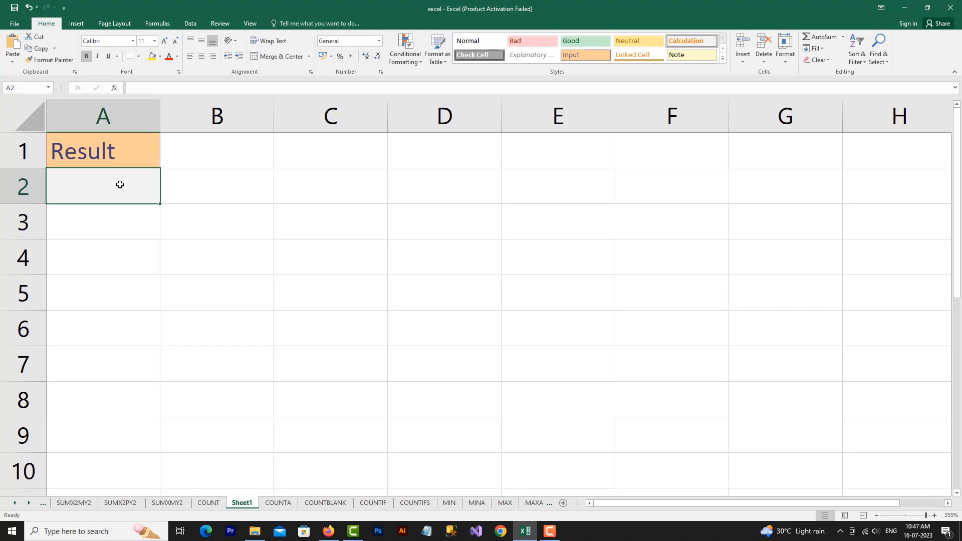
pyautogui.write('=COUNT')
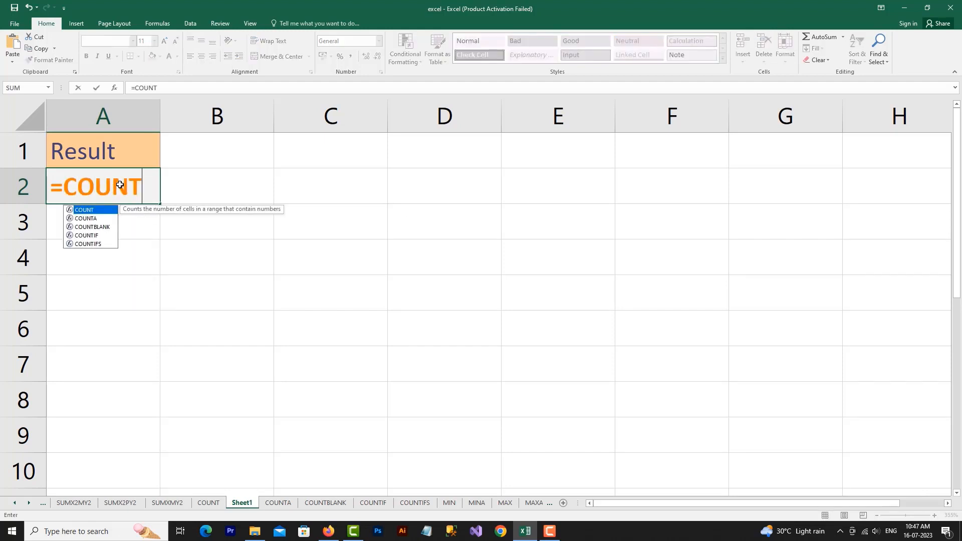
pyautogui.write('A')
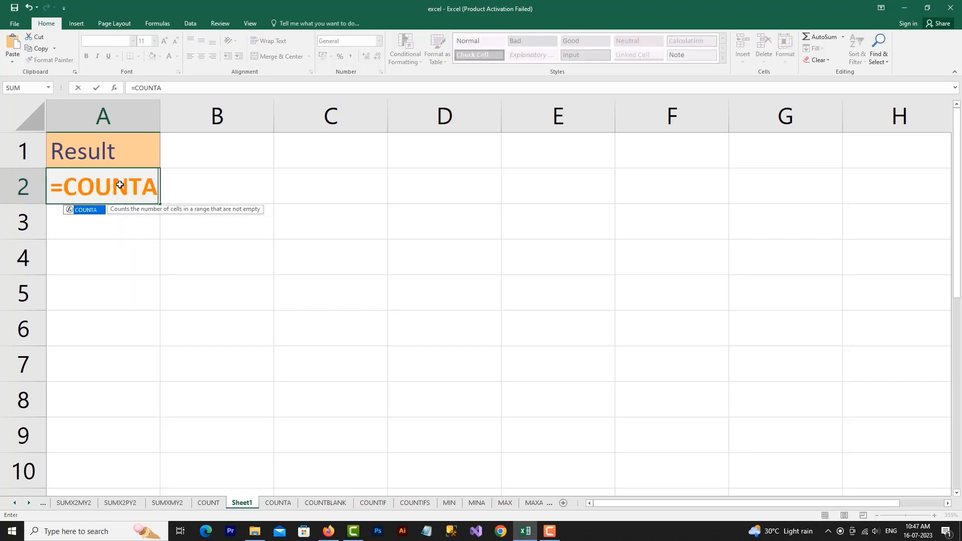
pyautogui.write('(')
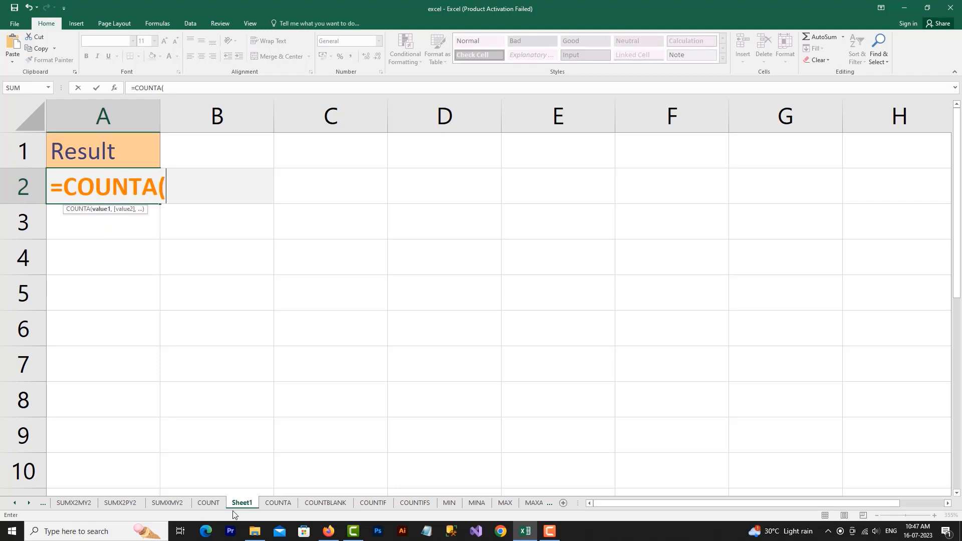
pyautogui.click(278, 503)
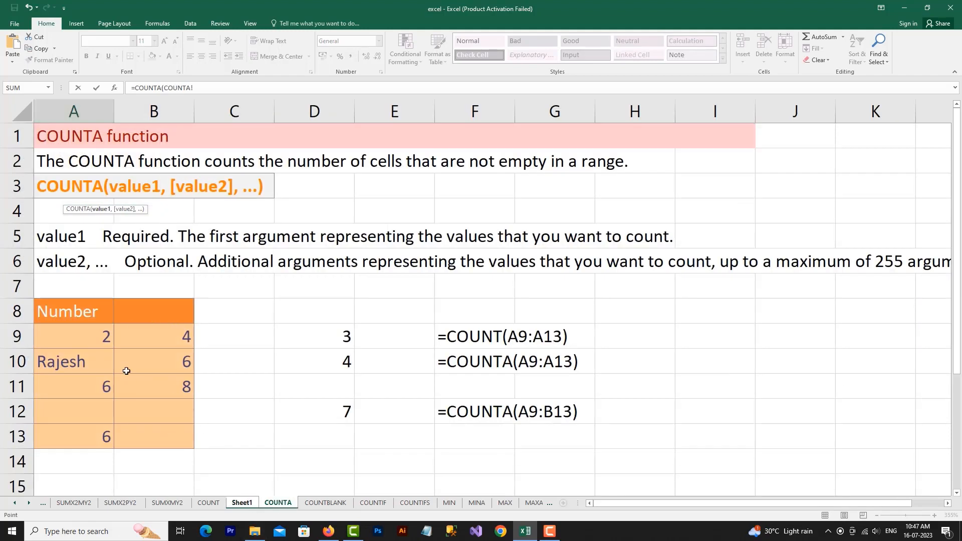
pyautogui.moveTo(58, 335); pyautogui.dragTo(167, 433)
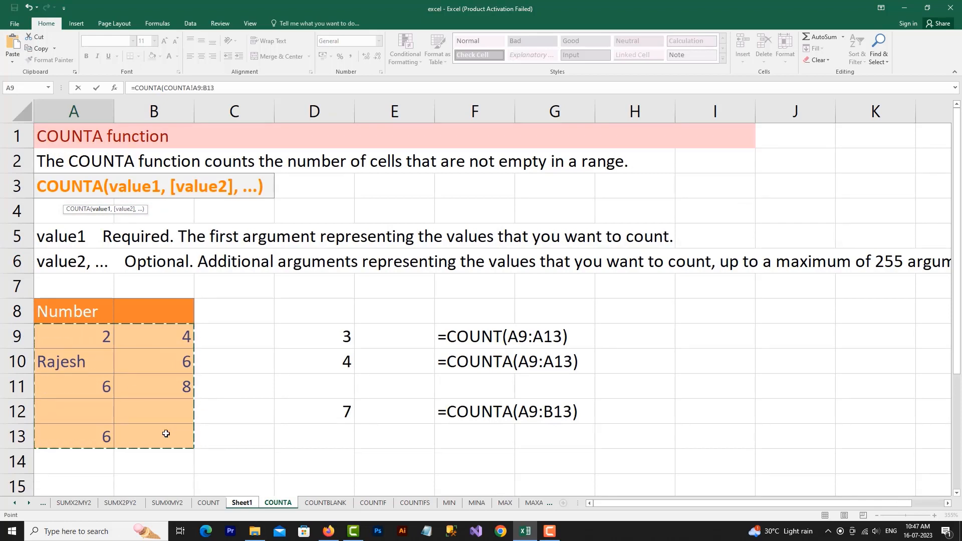
pyautogui.click(241, 505)
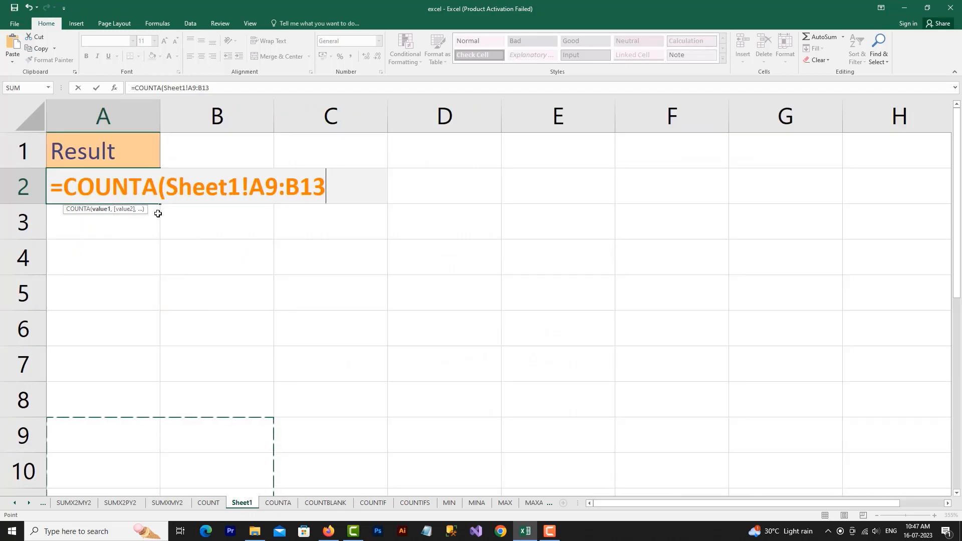
# - Correct the sheet reference in the A2 formula to COUNTA and commit it as =COUNTA(COUNTA!A9:B13)
pyautogui.click(200, 187)
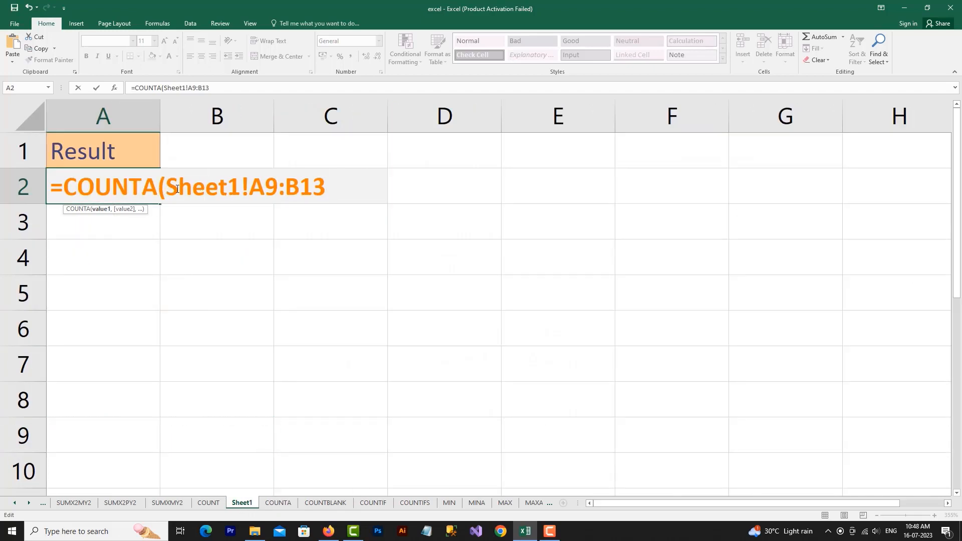
pyautogui.moveTo(166, 188); pyautogui.dragTo(241, 188)
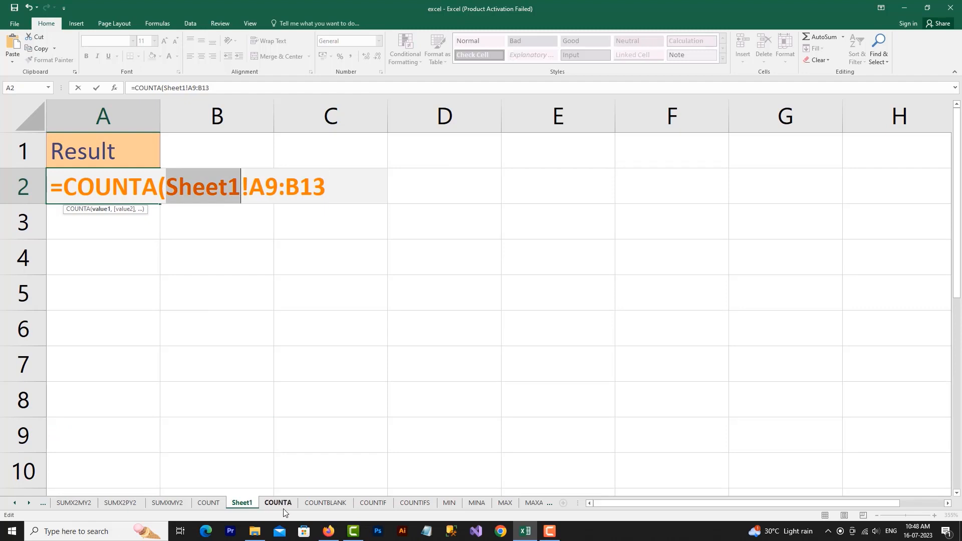
pyautogui.write('COUNTA')
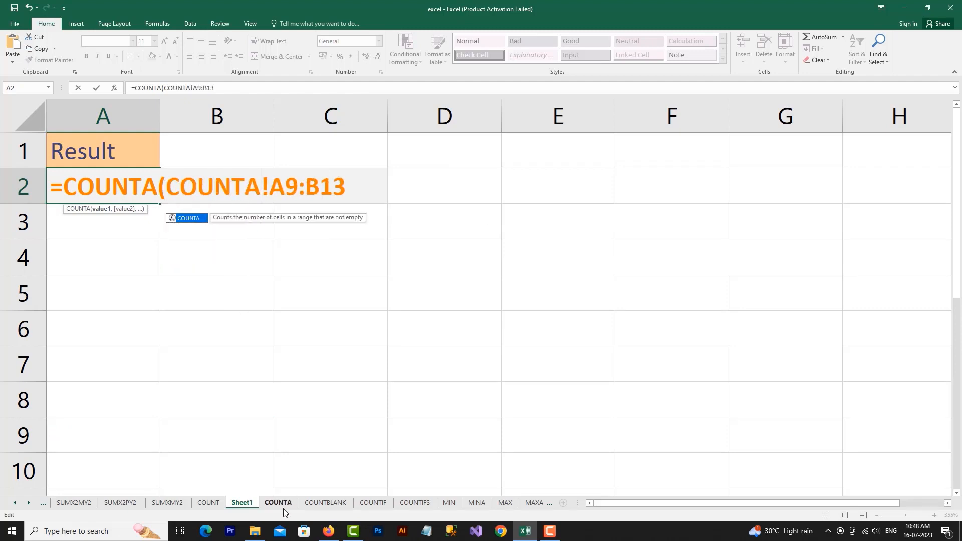
pyautogui.press('Return')
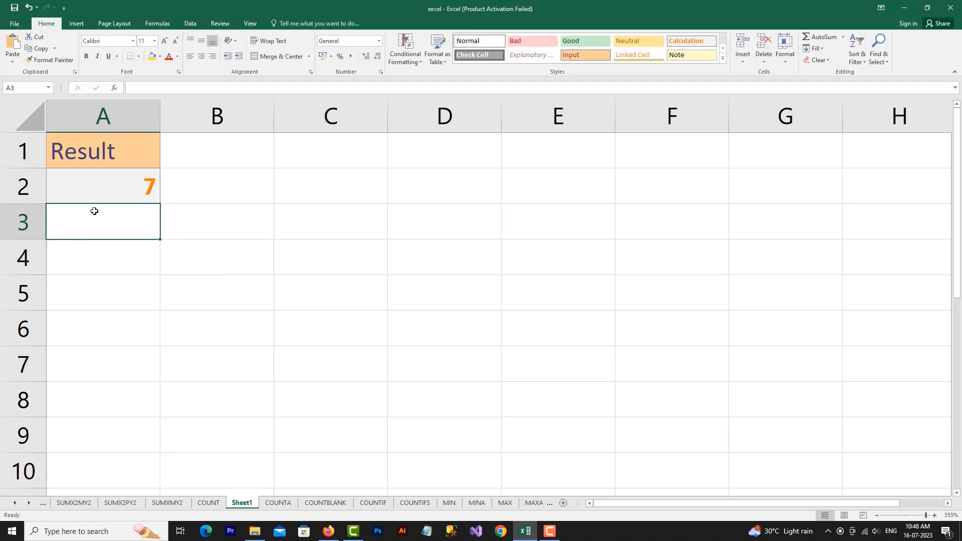
# - Copy the full formula text from cell A2 on Sheet1 and leave the cell unedited
pyautogui.doubleClick(93, 193)
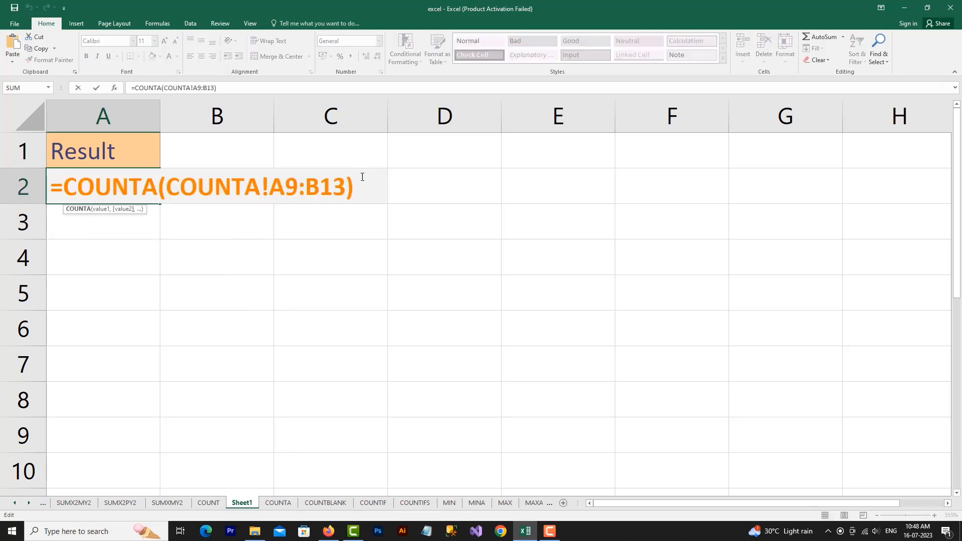
pyautogui.keyDown('shift'); pyautogui.click(53, 188); pyautogui.keyUp('shift')
pyautogui.hotkey('ctrl', 'c')
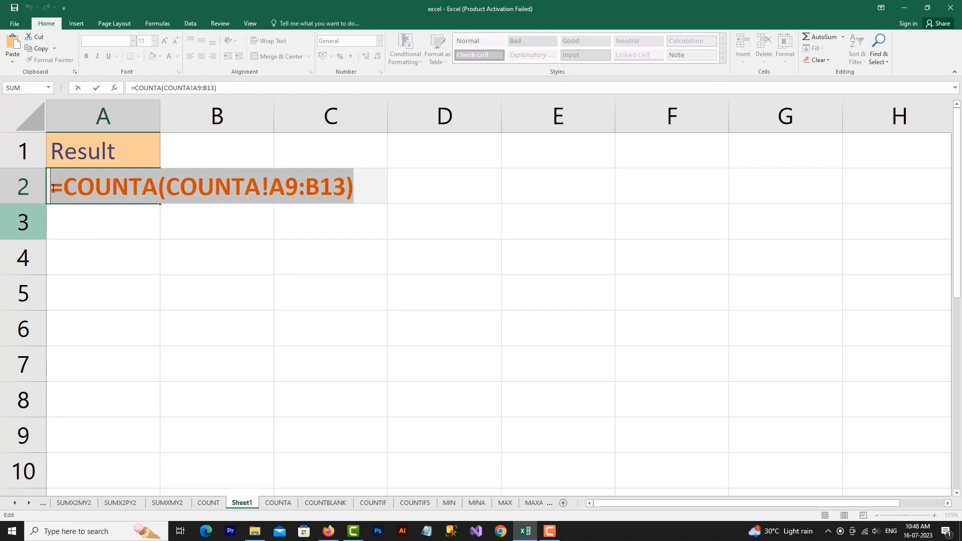
pyautogui.click(104, 242)
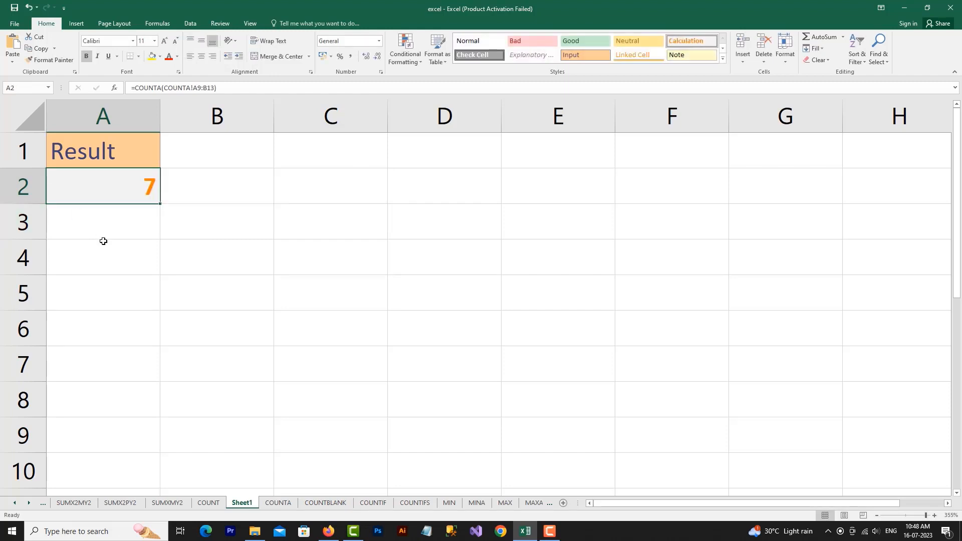
pyautogui.click(124, 188)
# - Paste the copied formula into F13 of the COUNTA sheet as literal text, preceded by an apostrophe
pyautogui.click(277, 502)
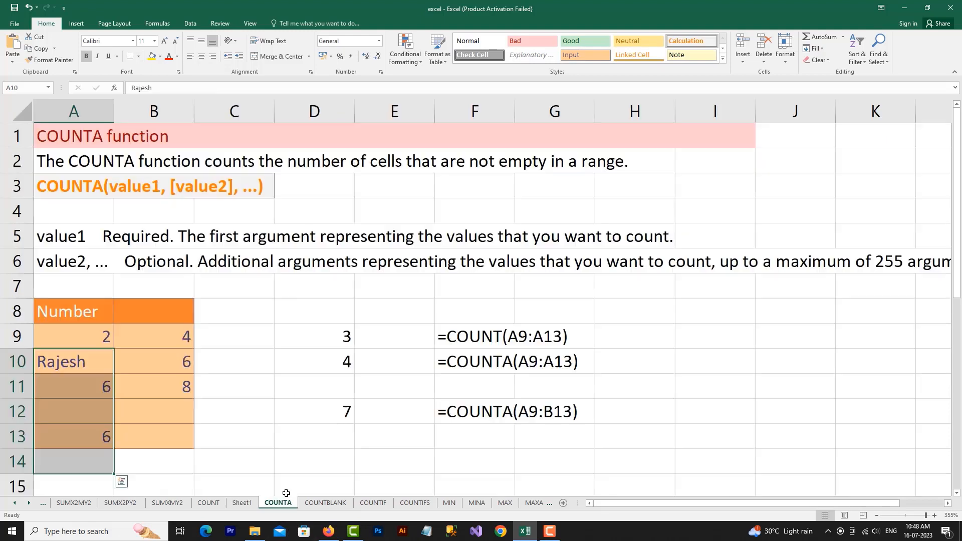
pyautogui.click(453, 437)
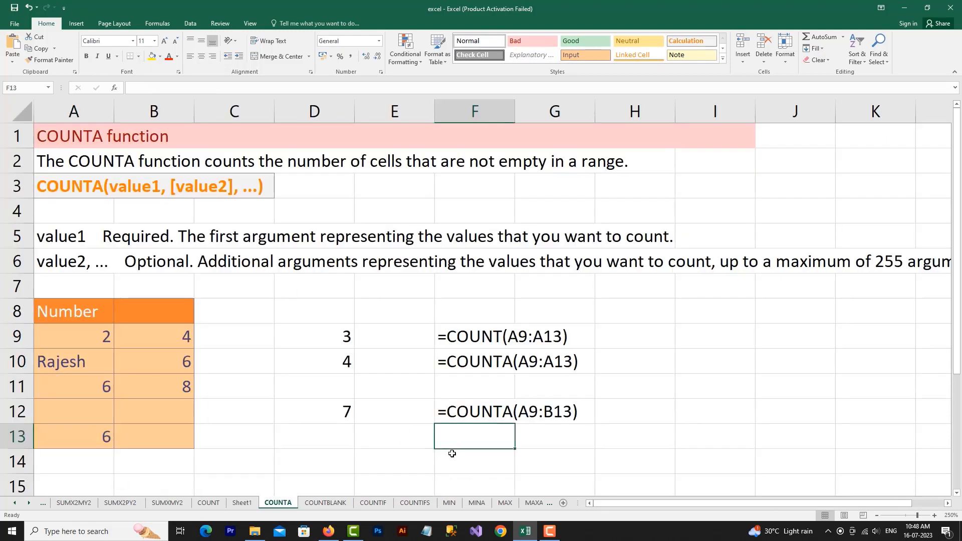
pyautogui.write("'")
pyautogui.hotkey('ctrl', 'v')
pyautogui.click(561, 488)
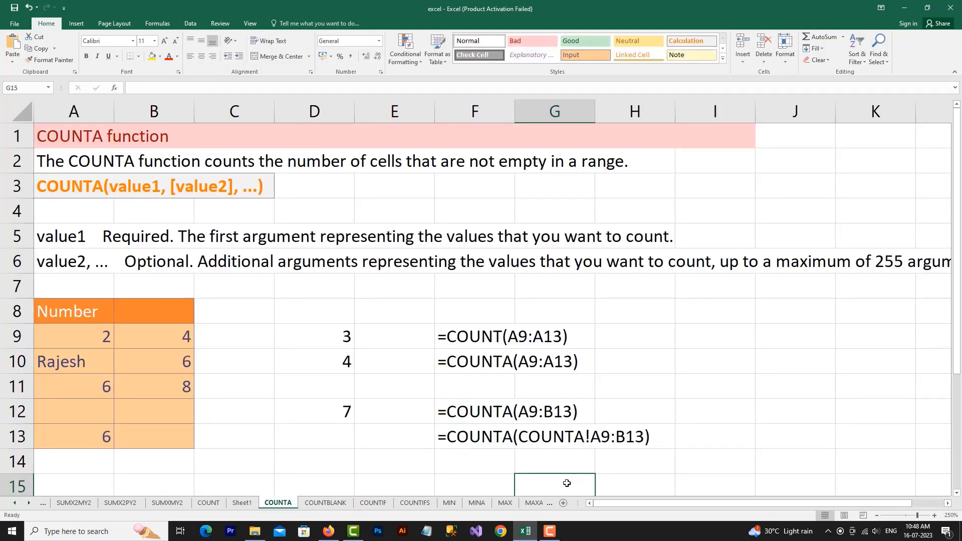